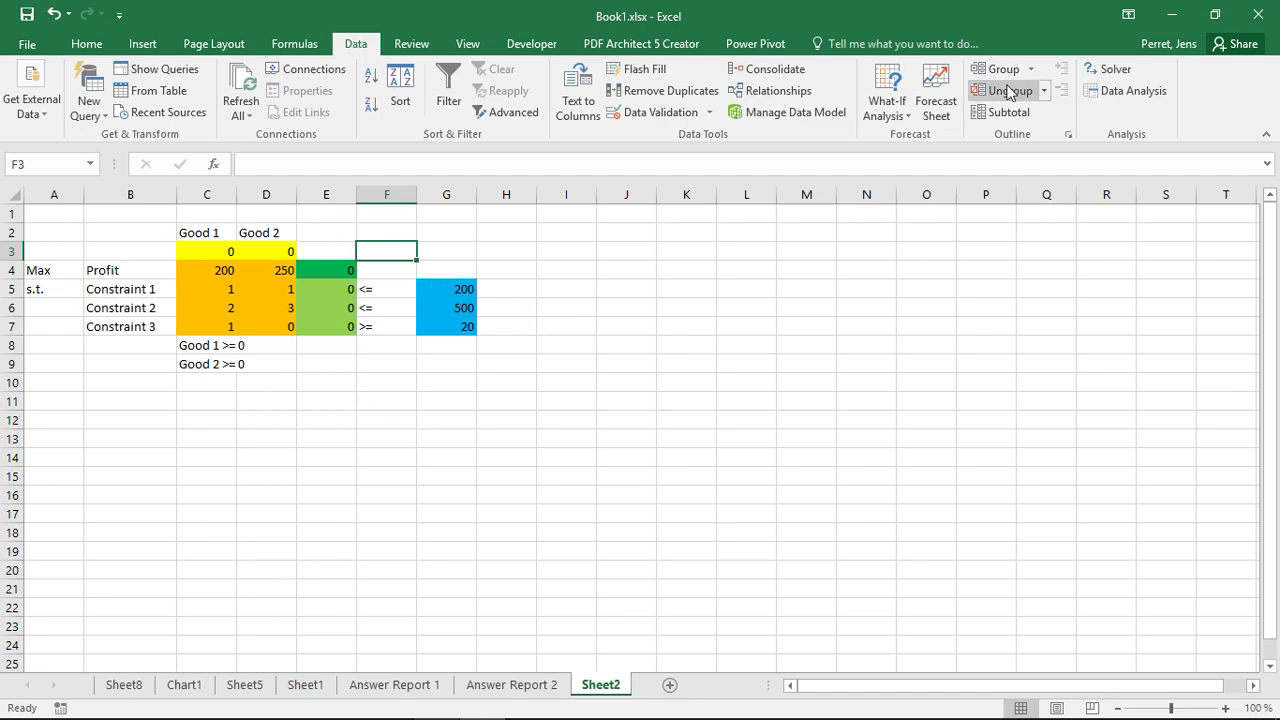
Step: Run Solver on the profit model with the Simplex LP method and keep the solution
left_click(1110, 69)
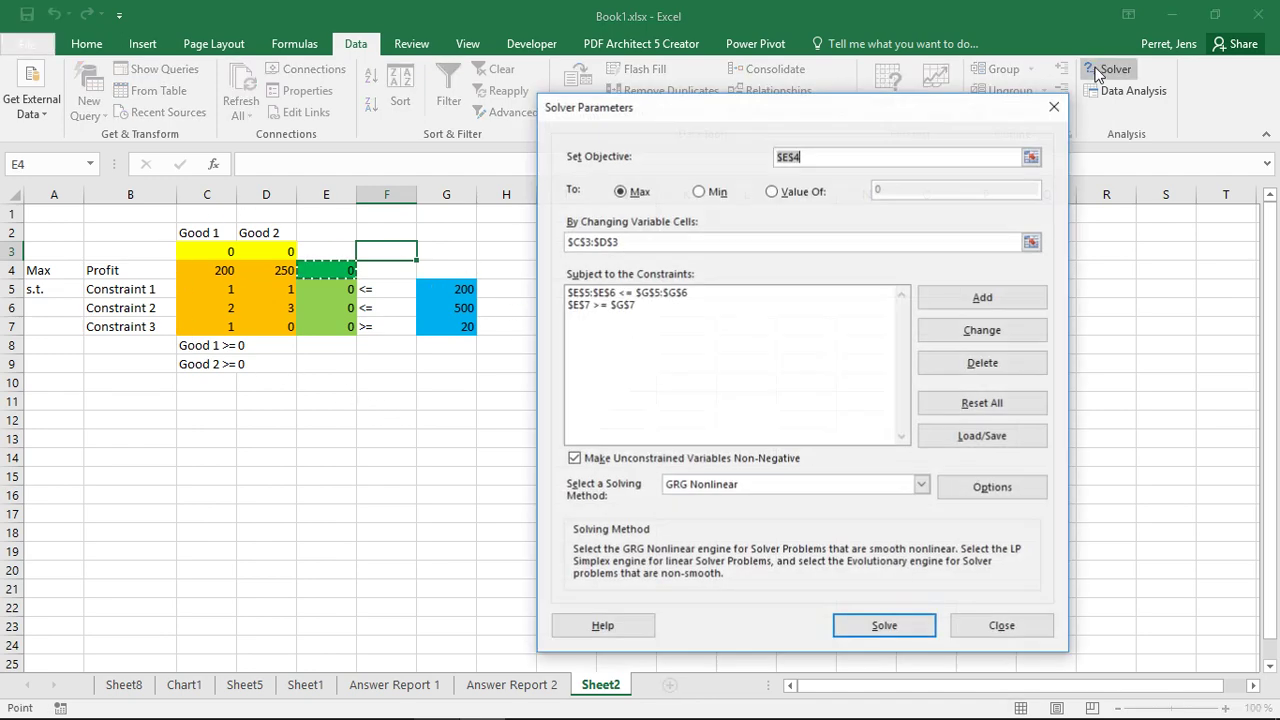
left_click(690, 485)
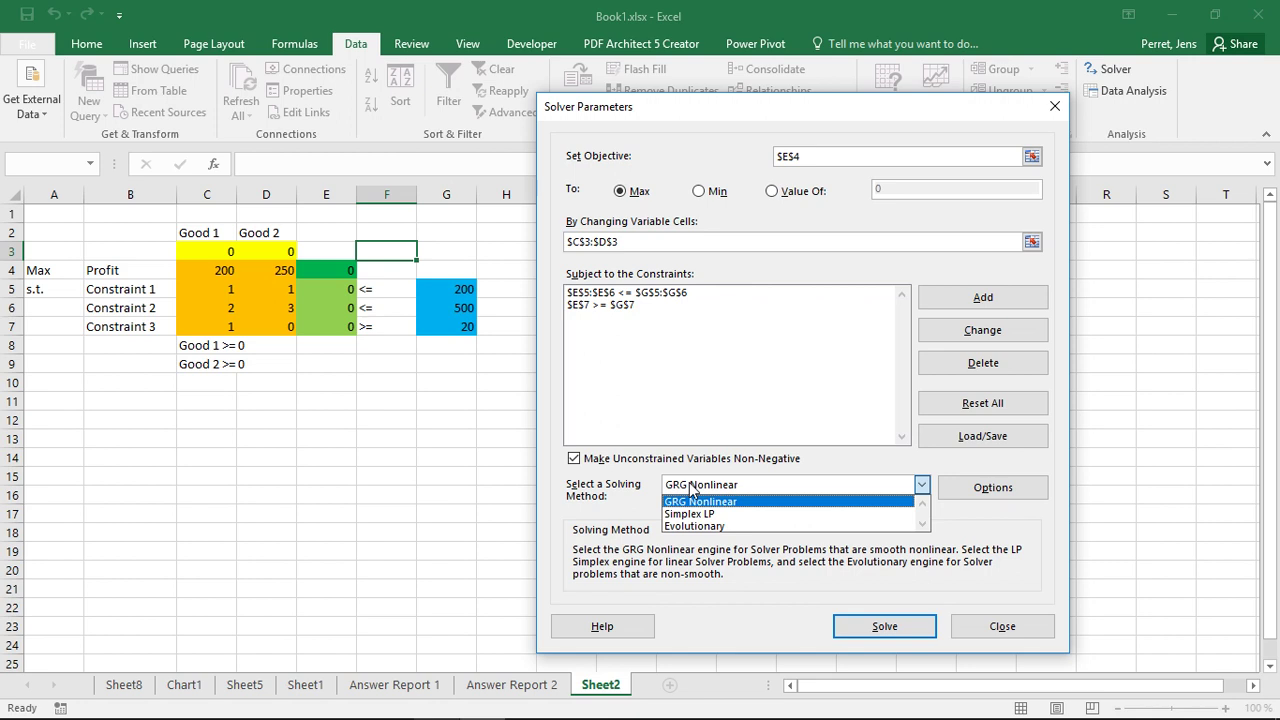
left_click(697, 514)
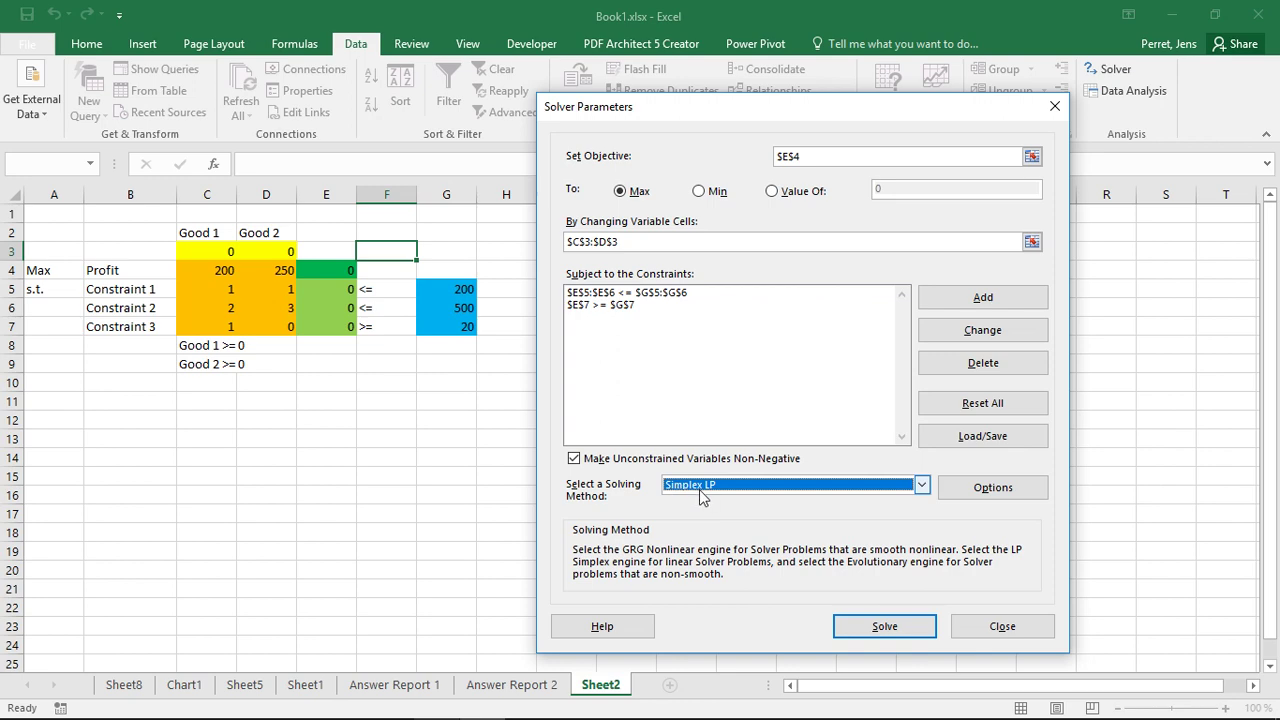
left_click(863, 625)
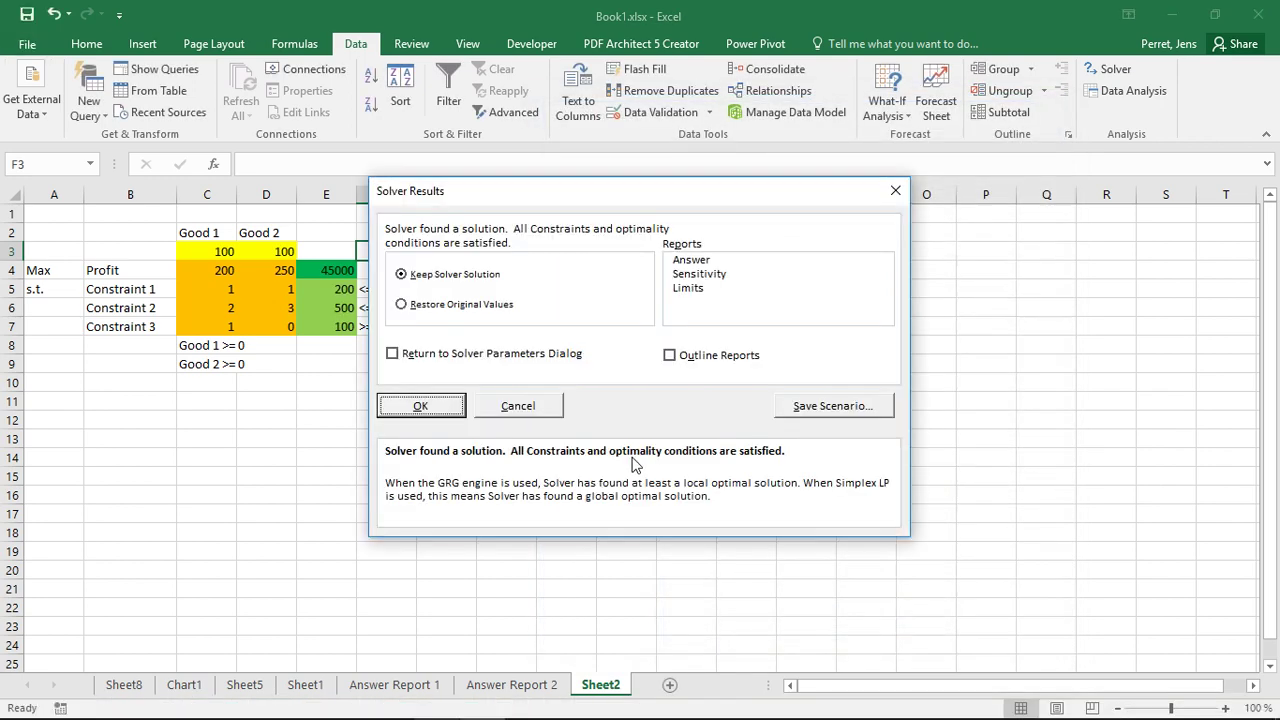
left_click(457, 412)
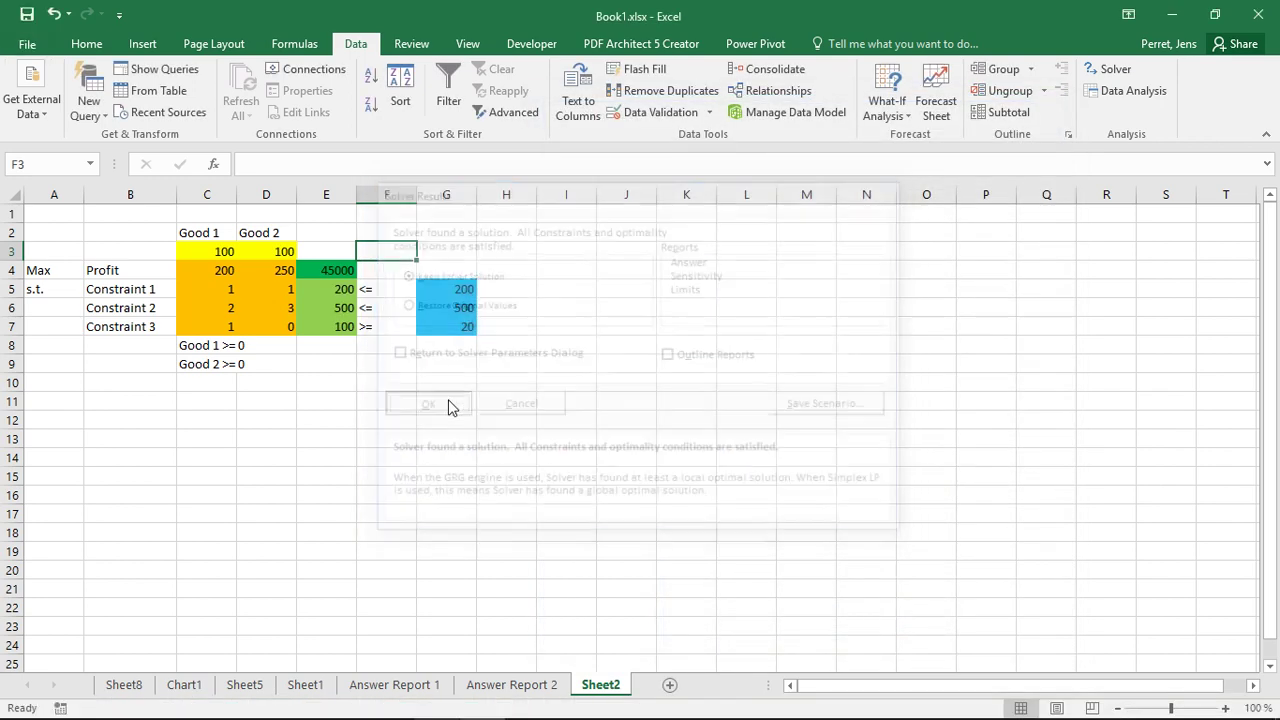
Step: Examine the SUMPRODUCT formulas behind the profit objective and the three constraint totals in E4:E7
left_click(320, 272)
left_click(322, 290)
left_click(326, 307)
left_click(326, 327)
left_click(319, 289)
left_click(320, 272)
left_click(320, 289)
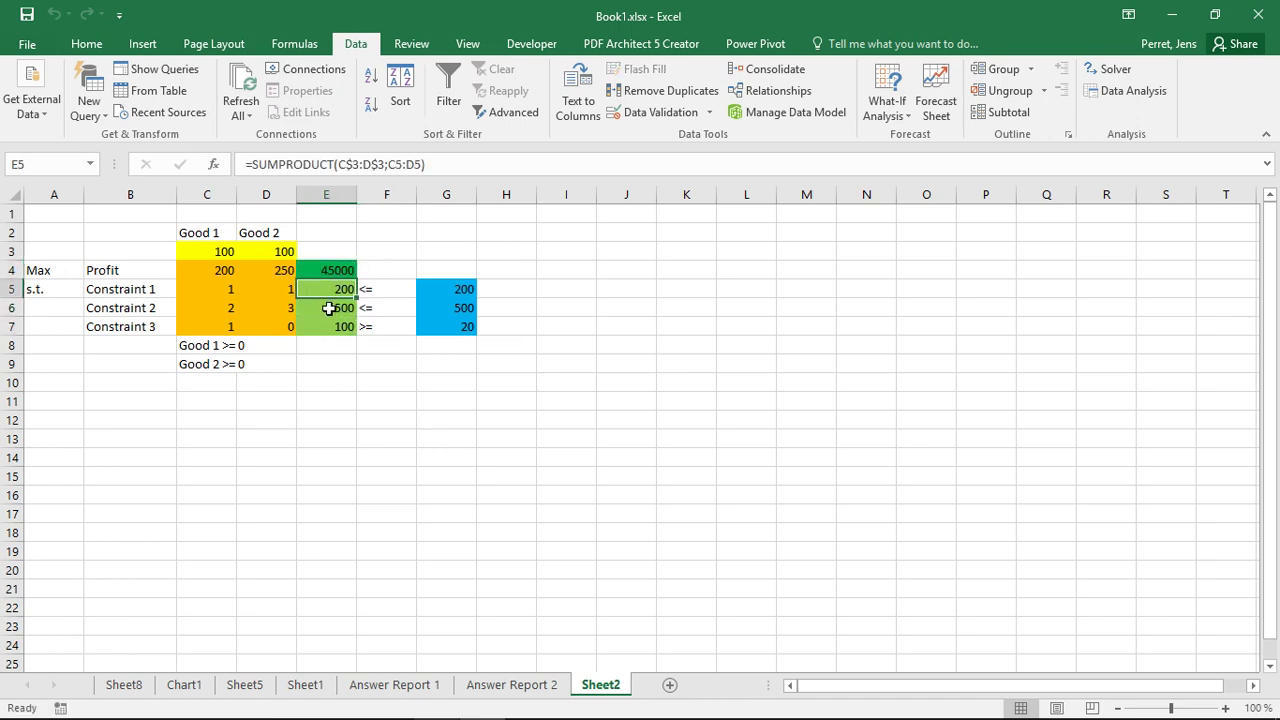
left_click(329, 308)
left_click(334, 326)
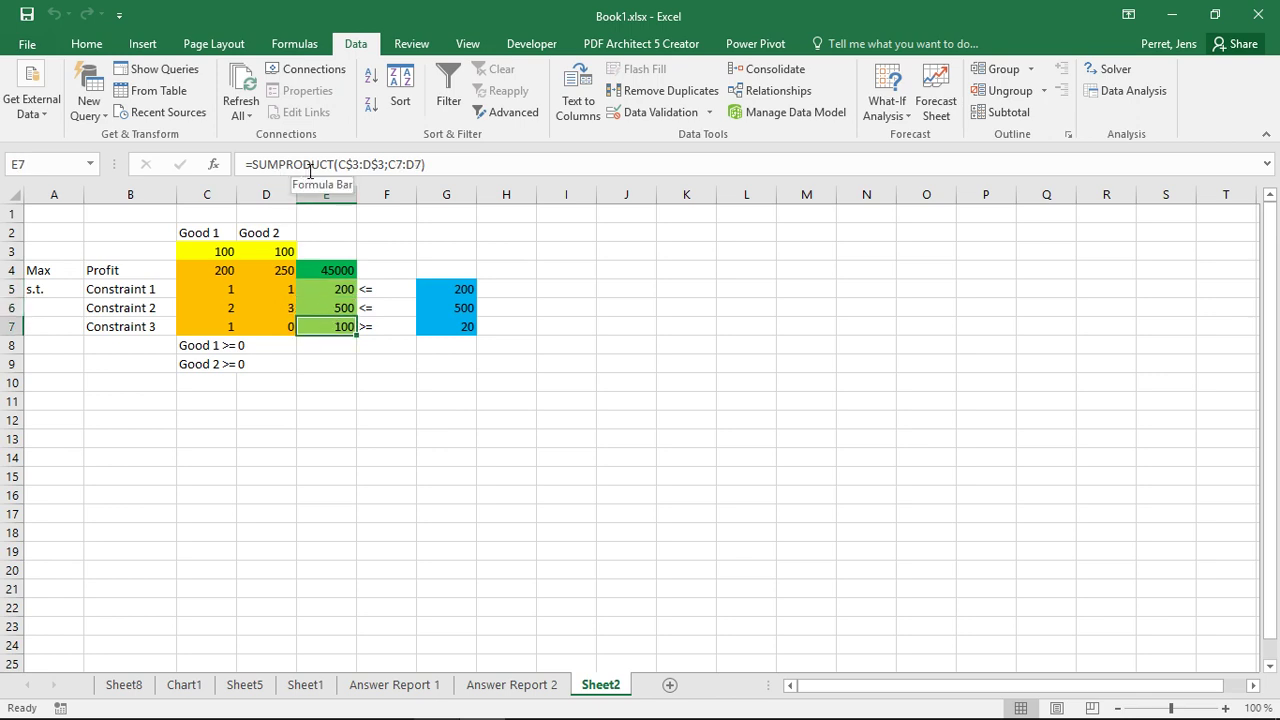
Step: Make the profit objective in E4 nonlinear by wrapping its formula as =SQRT(SUMPRODUCT(C$3:D$3;C4:D4))
left_click(334, 268)
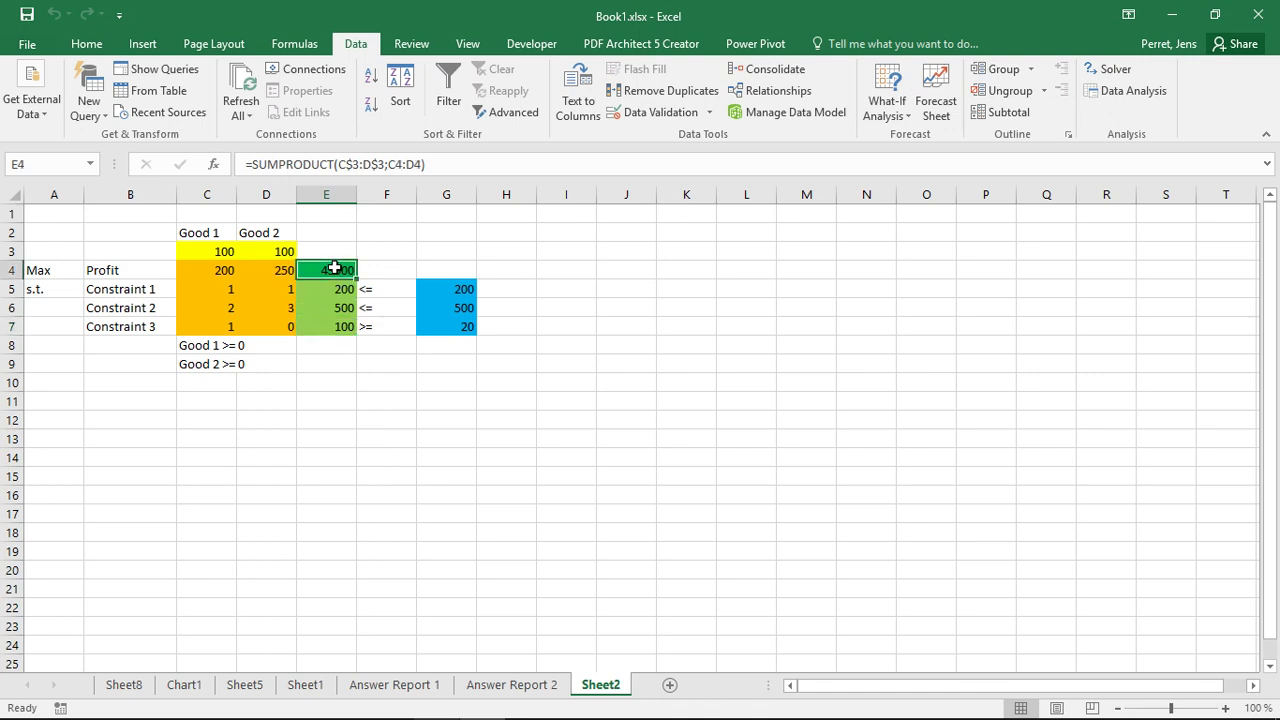
left_click(251, 164)
type("sqrt(")
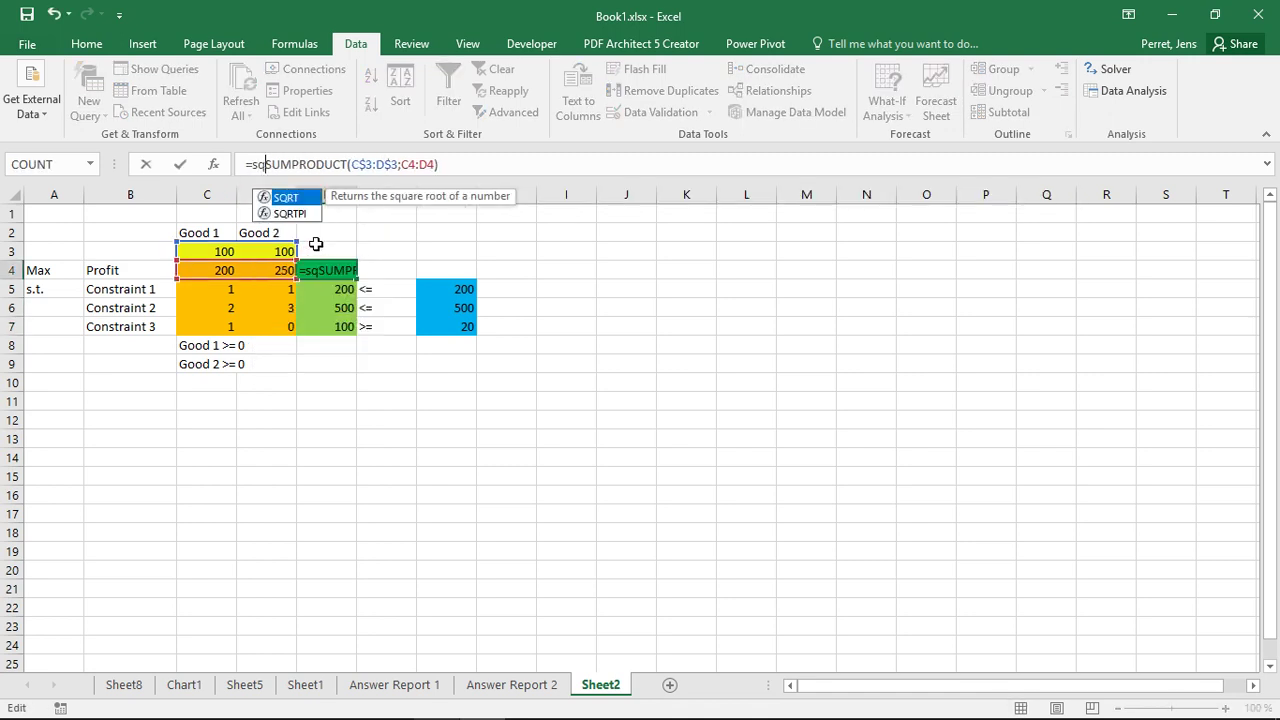
left_click(469, 164)
type(")")
key("Return")
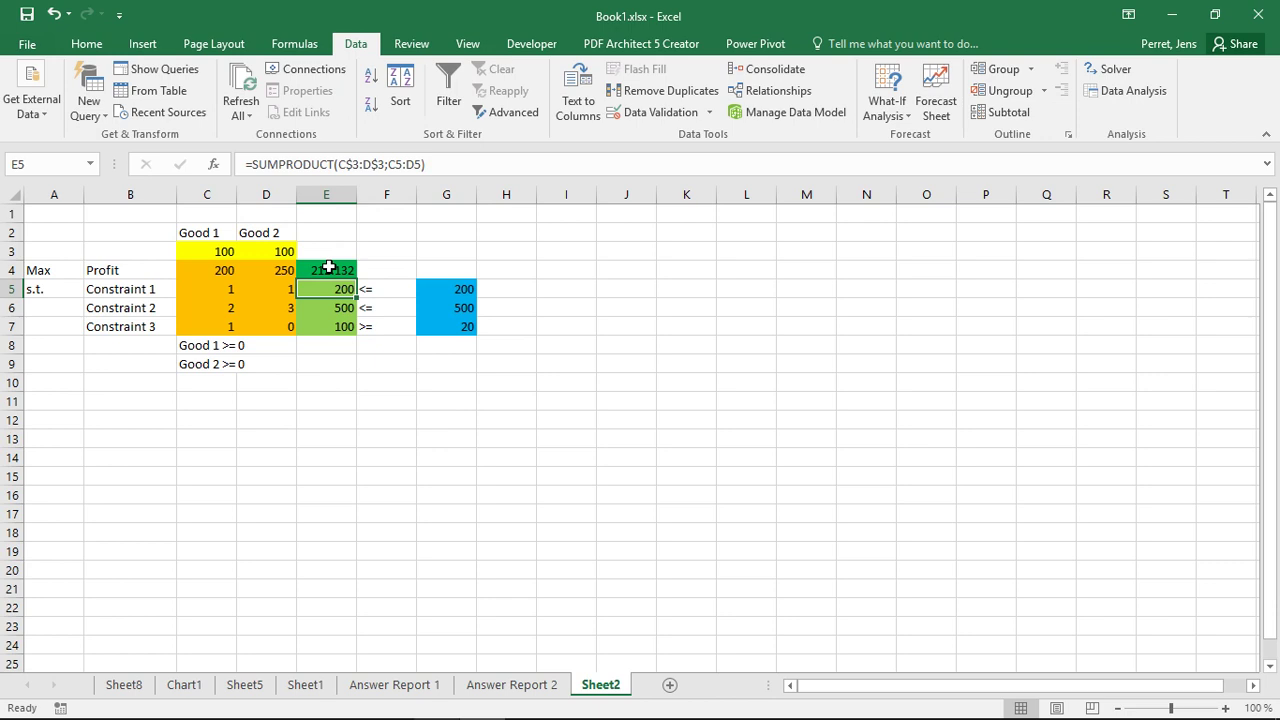
Step: Reset the Good 1 and Good 2 quantities in C3 and D3 to 0
left_click(226, 250)
type("0")
key("Tab")
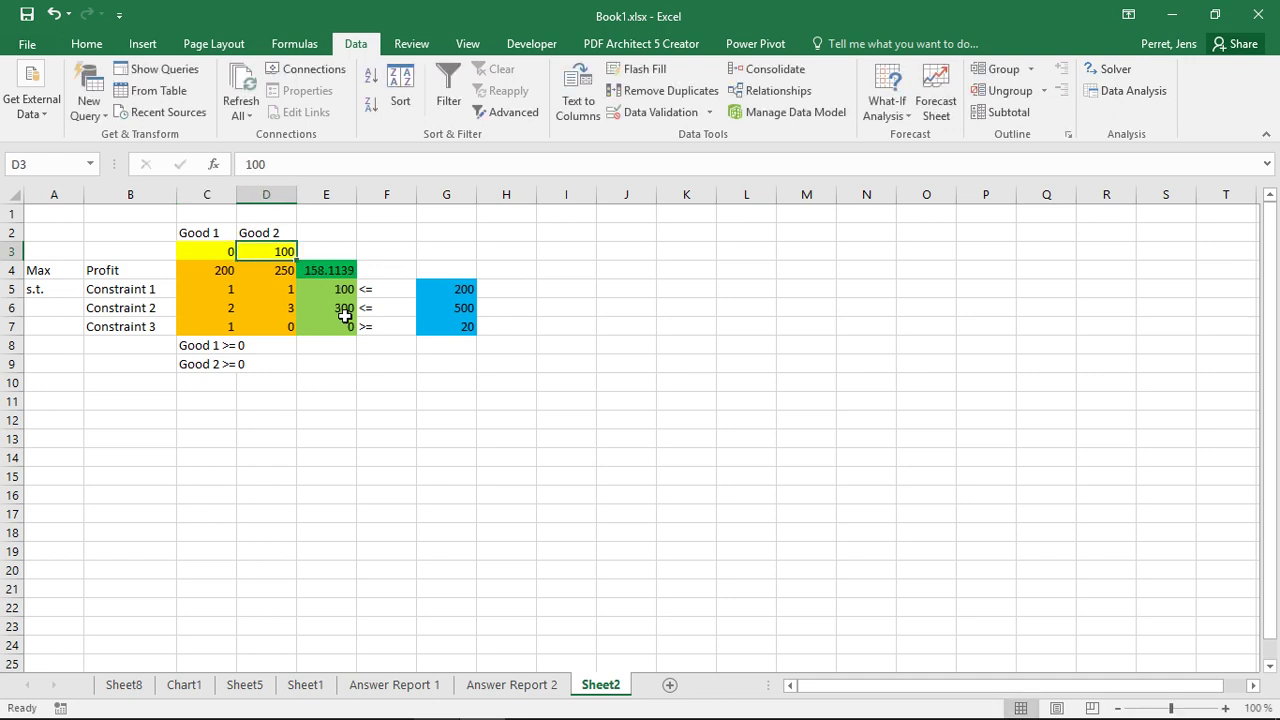
type("0")
key("Return")
key("Right")
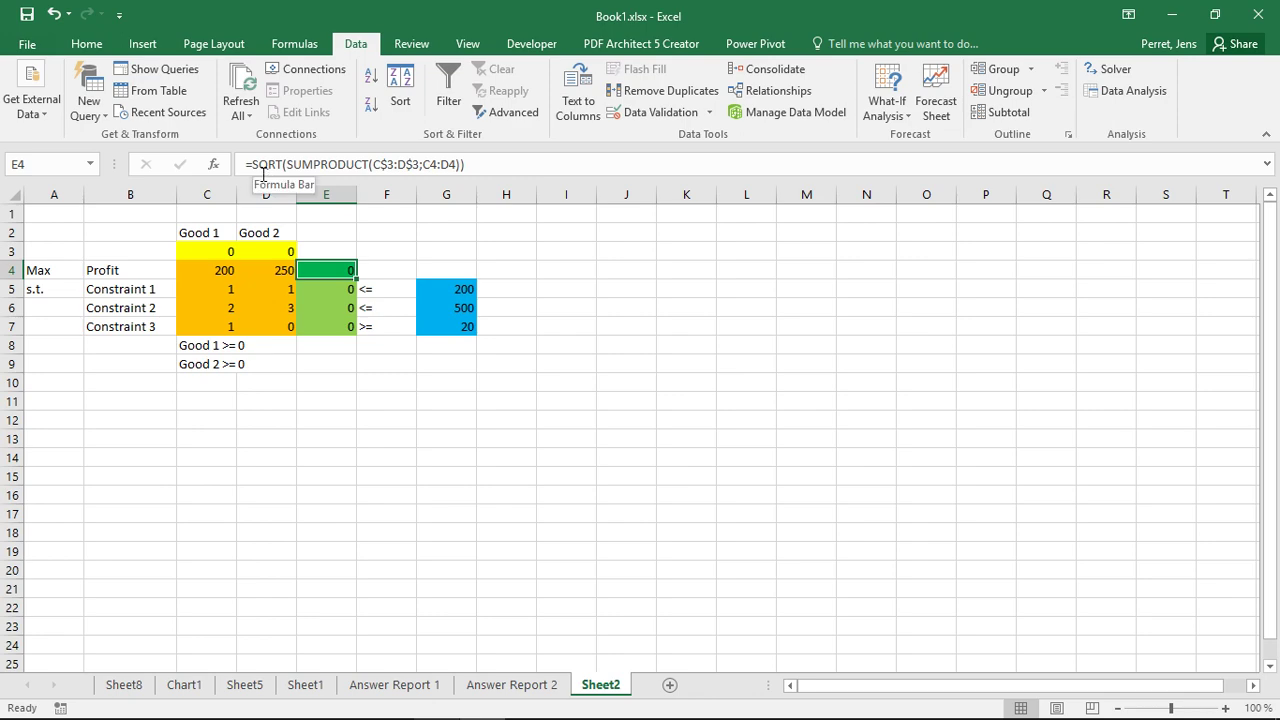
Step: Run Solver on the square-root objective with Simplex LP, generate a Linearity report and open that report sheet
left_click(1103, 70)
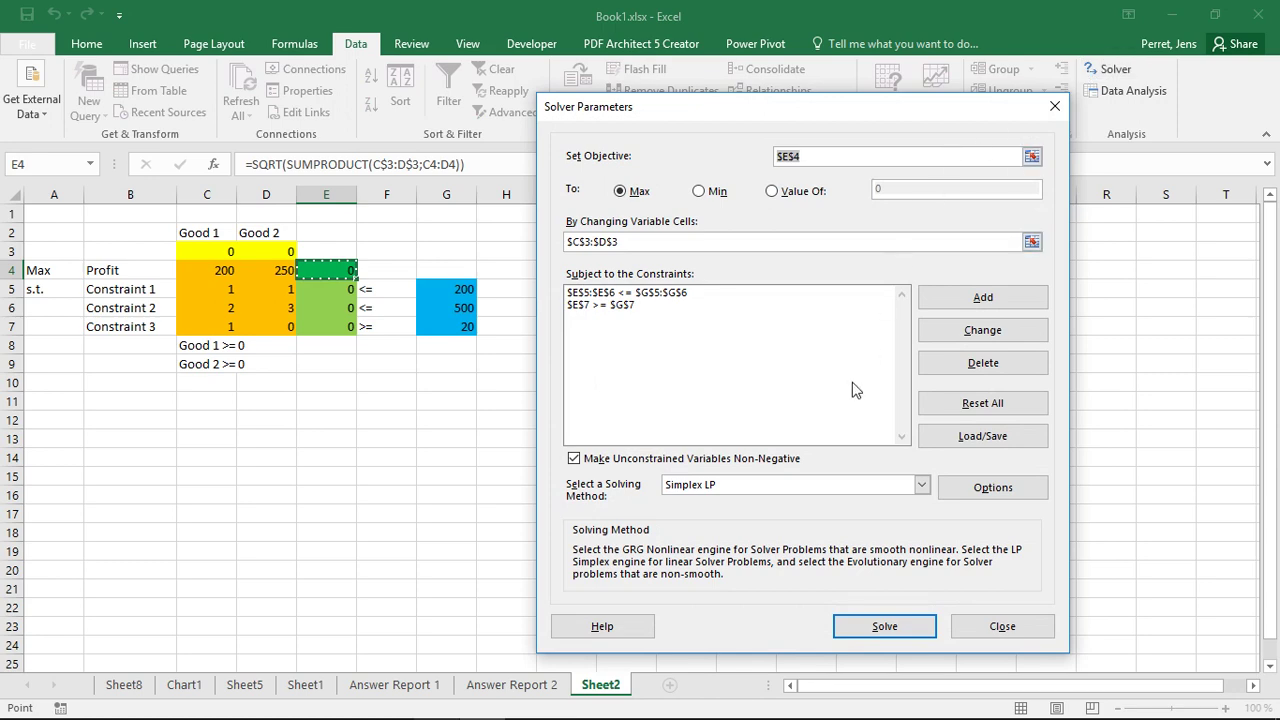
left_click(855, 622)
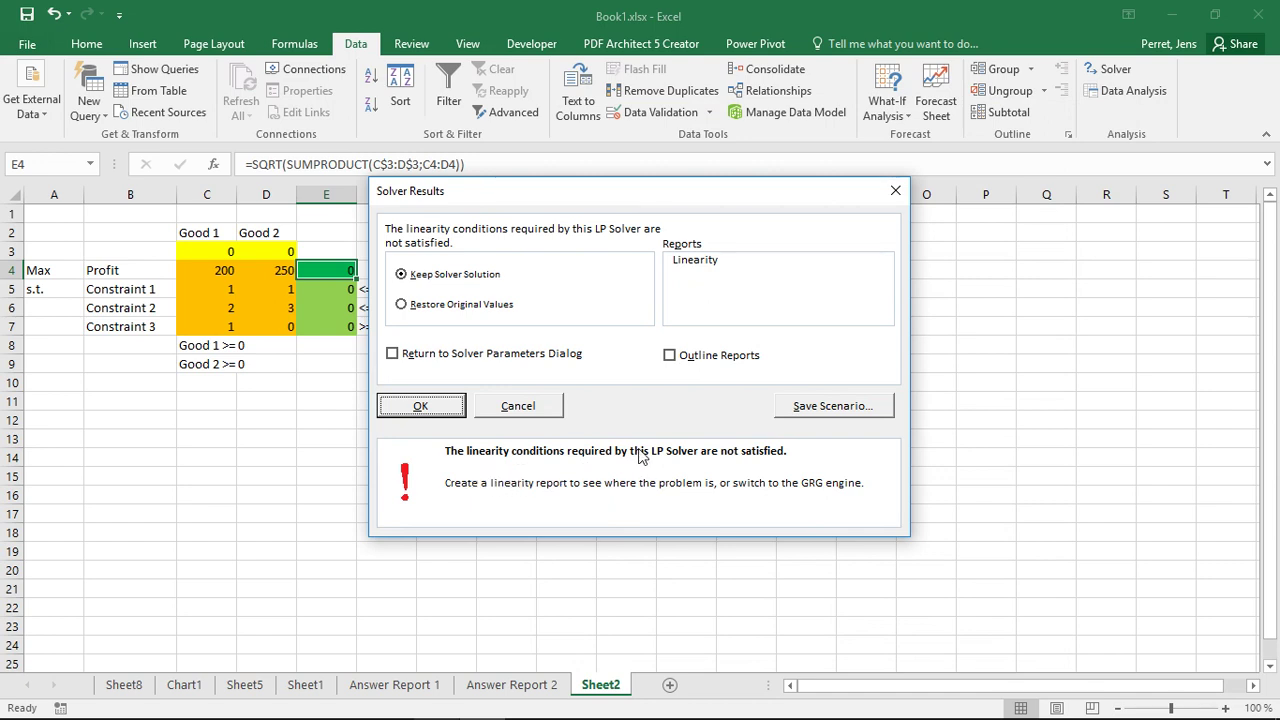
left_click(695, 260)
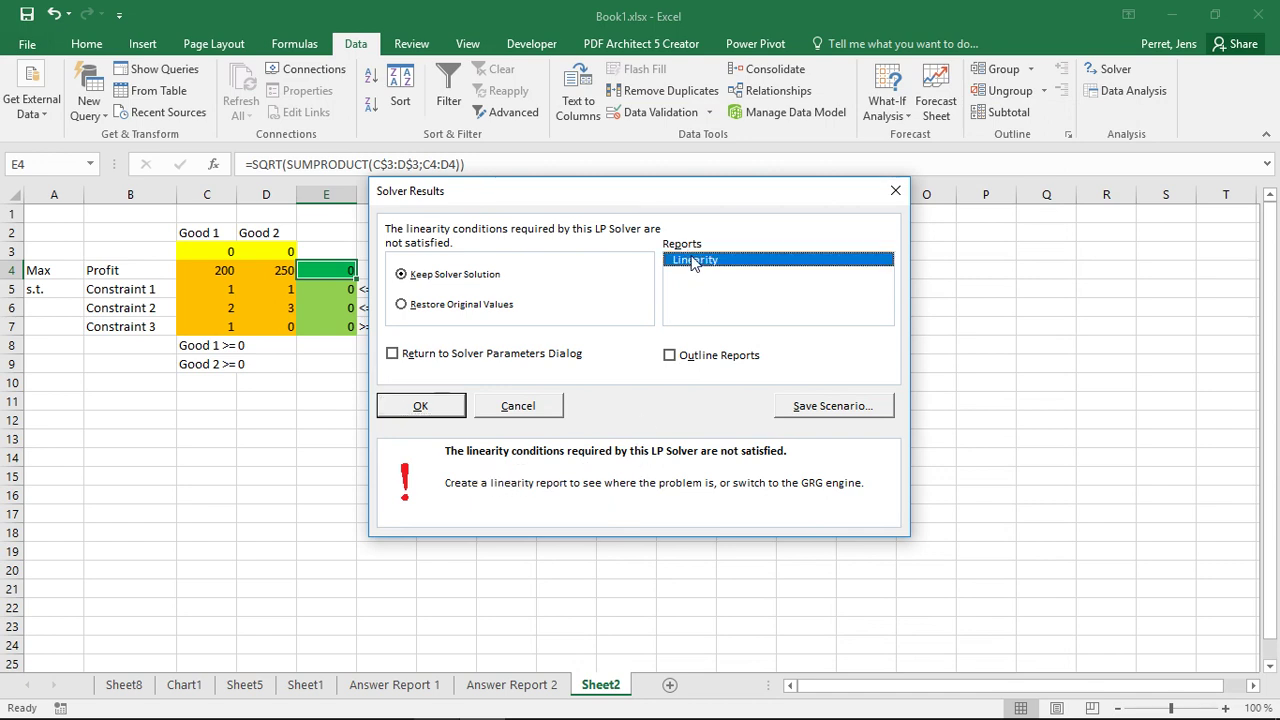
left_click(444, 405)
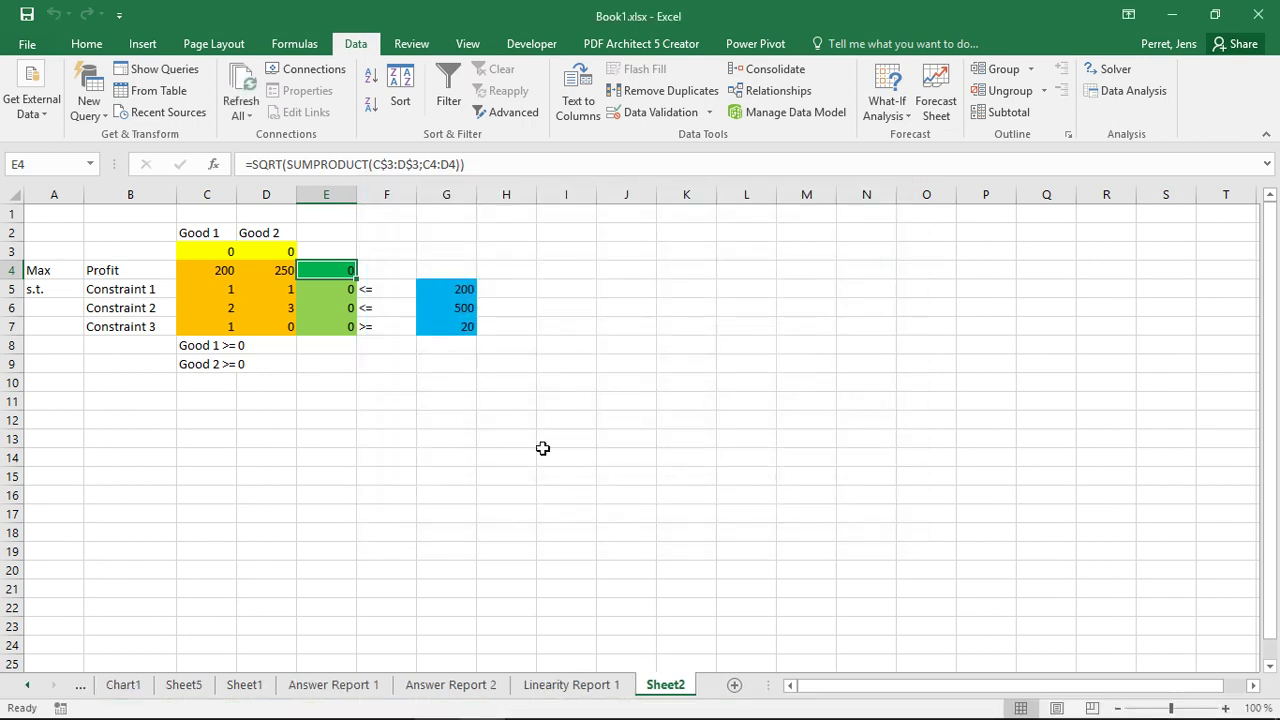
left_click(587, 688)
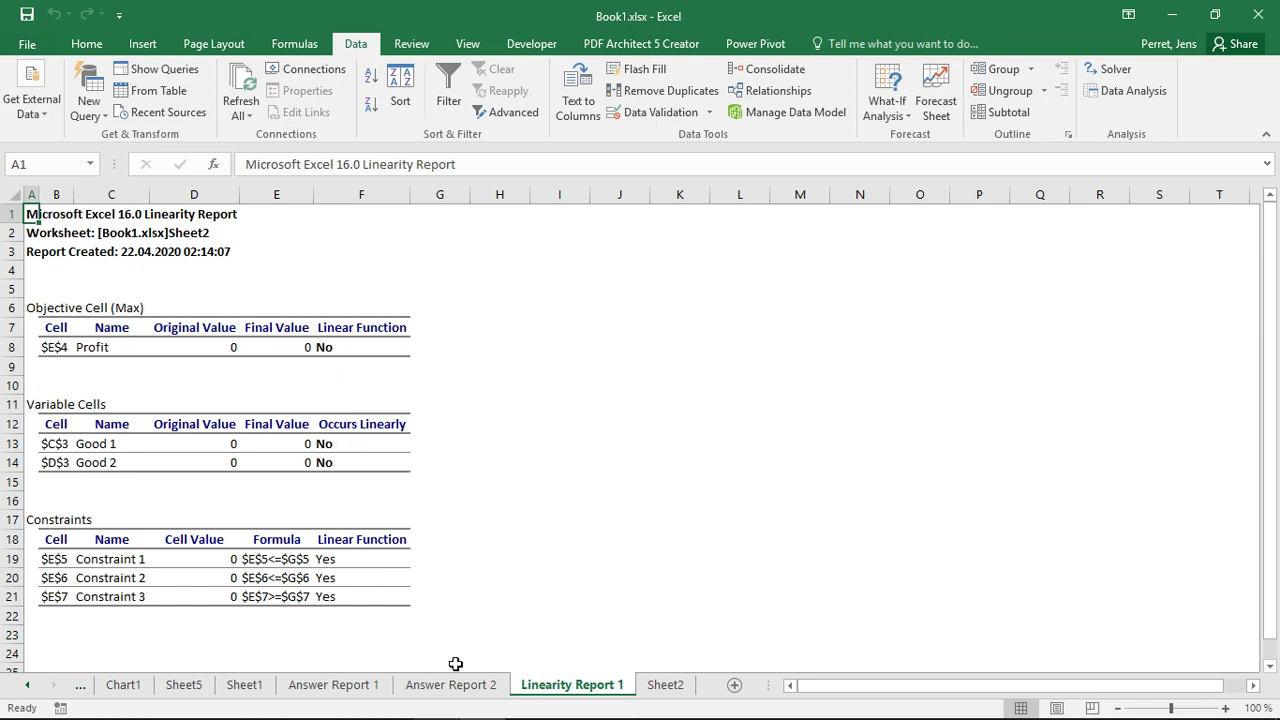
Step: Solve the model on Sheet2 again using the GRG Nonlinear method
left_click(664, 689)
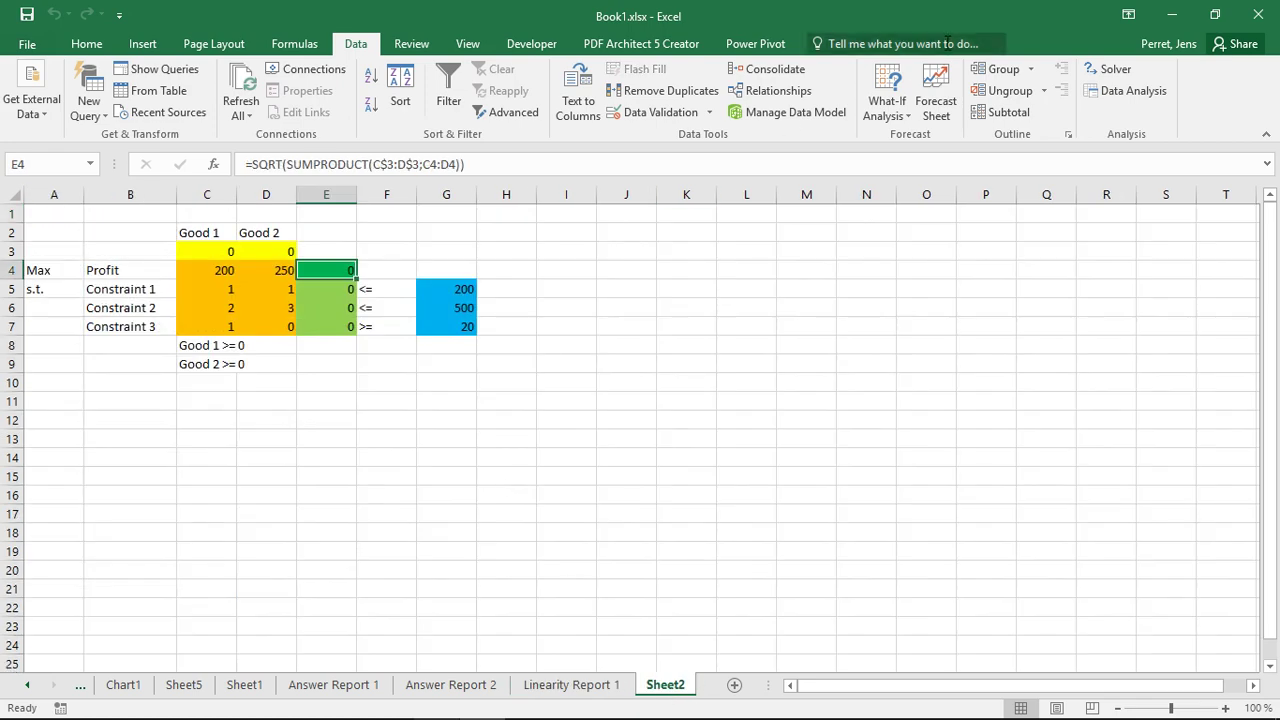
left_click(1101, 74)
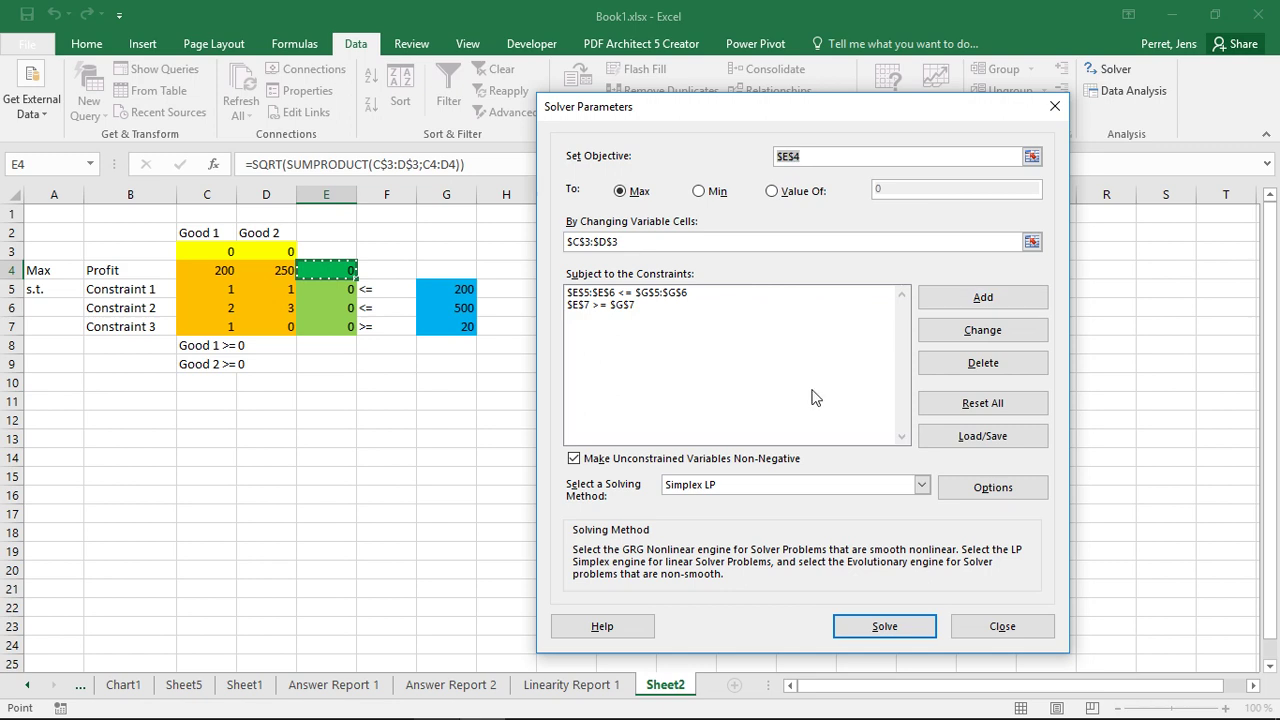
left_click(697, 491)
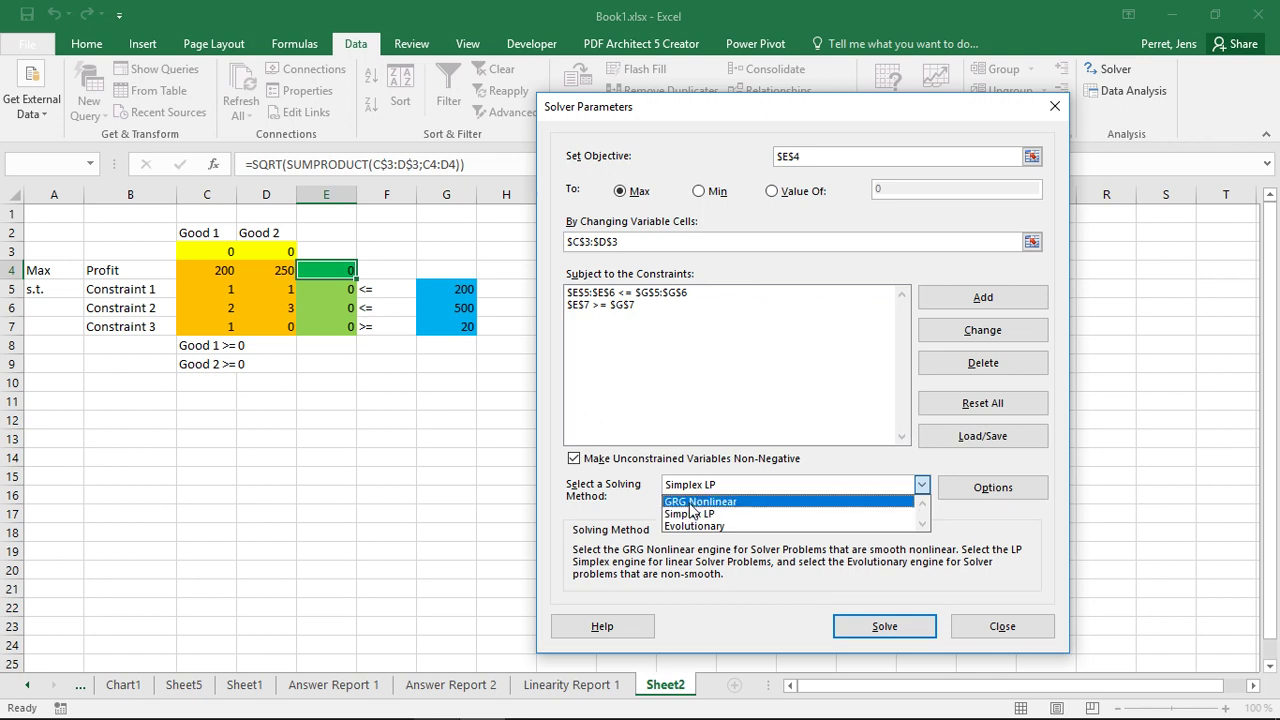
left_click(694, 502)
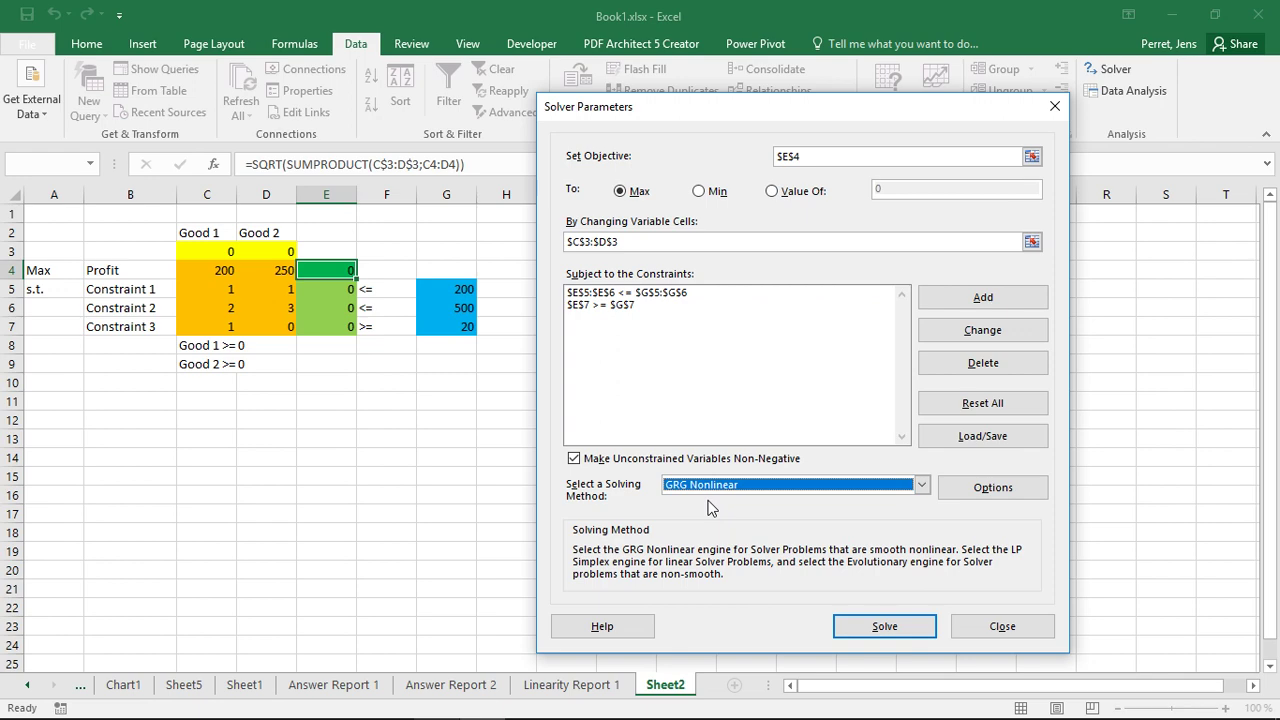
left_click(840, 628)
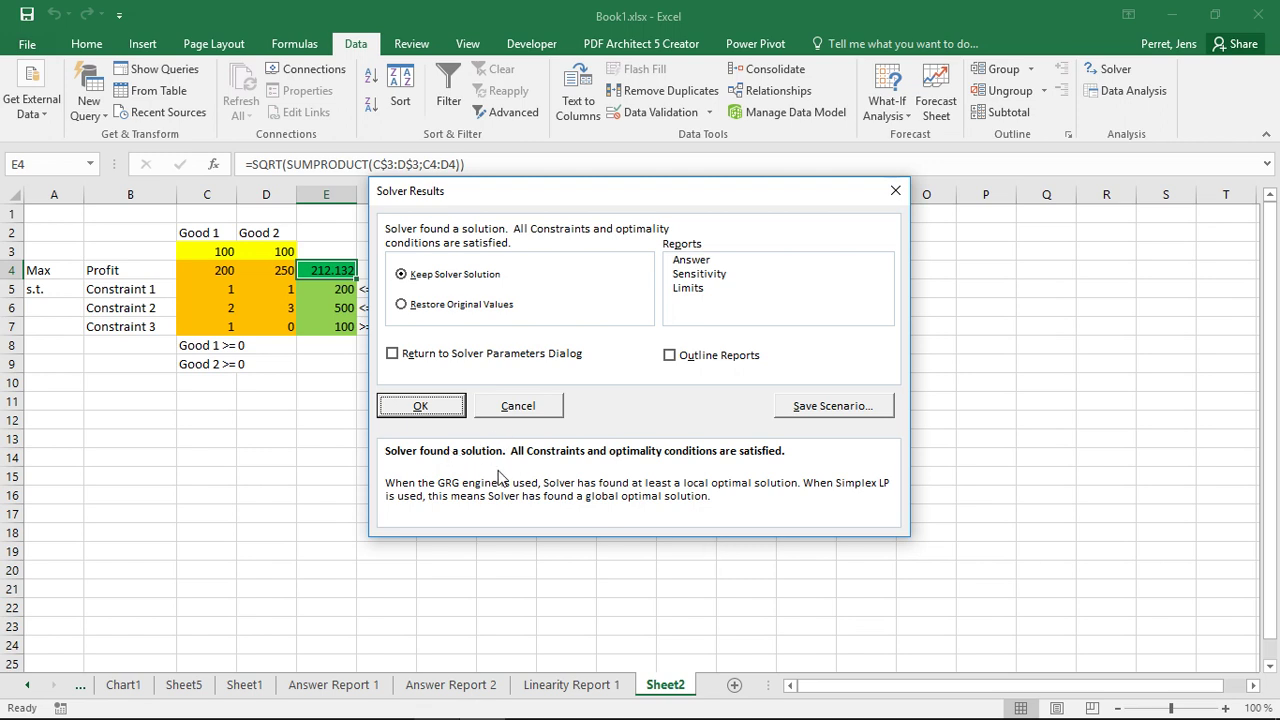
left_click(692, 263)
left_click(694, 272)
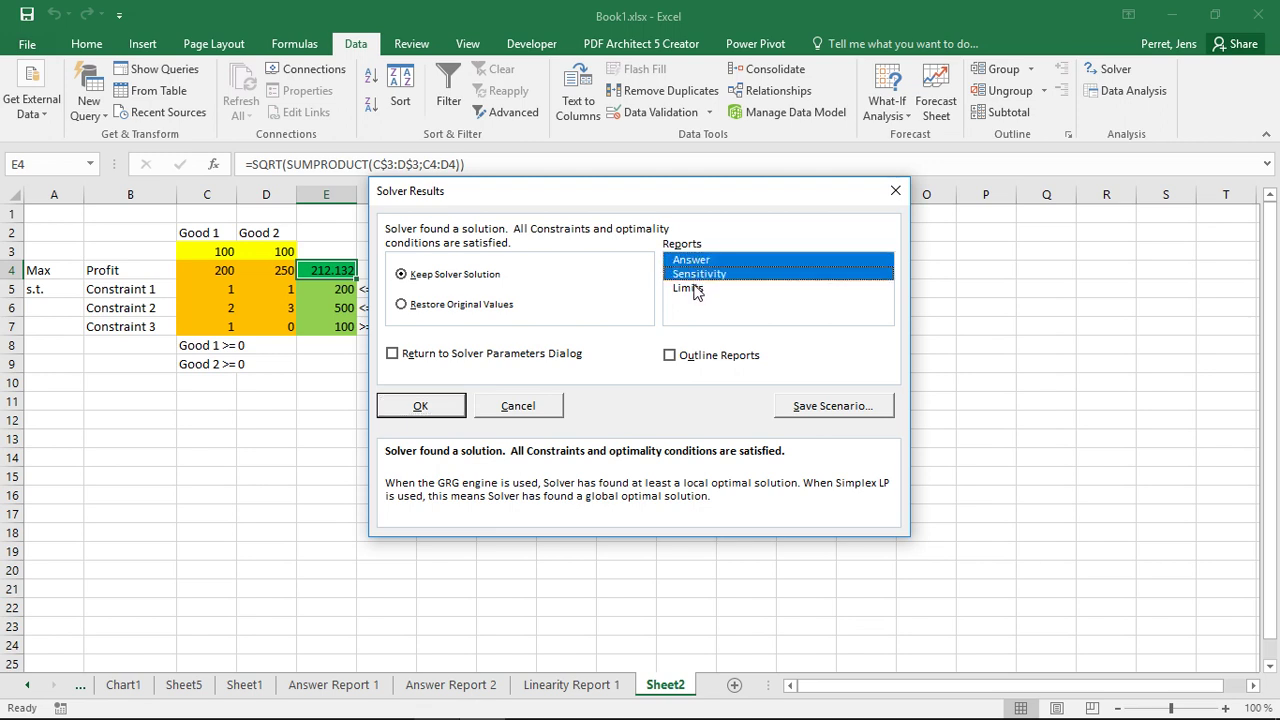
left_click(690, 277)
left_click(694, 261)
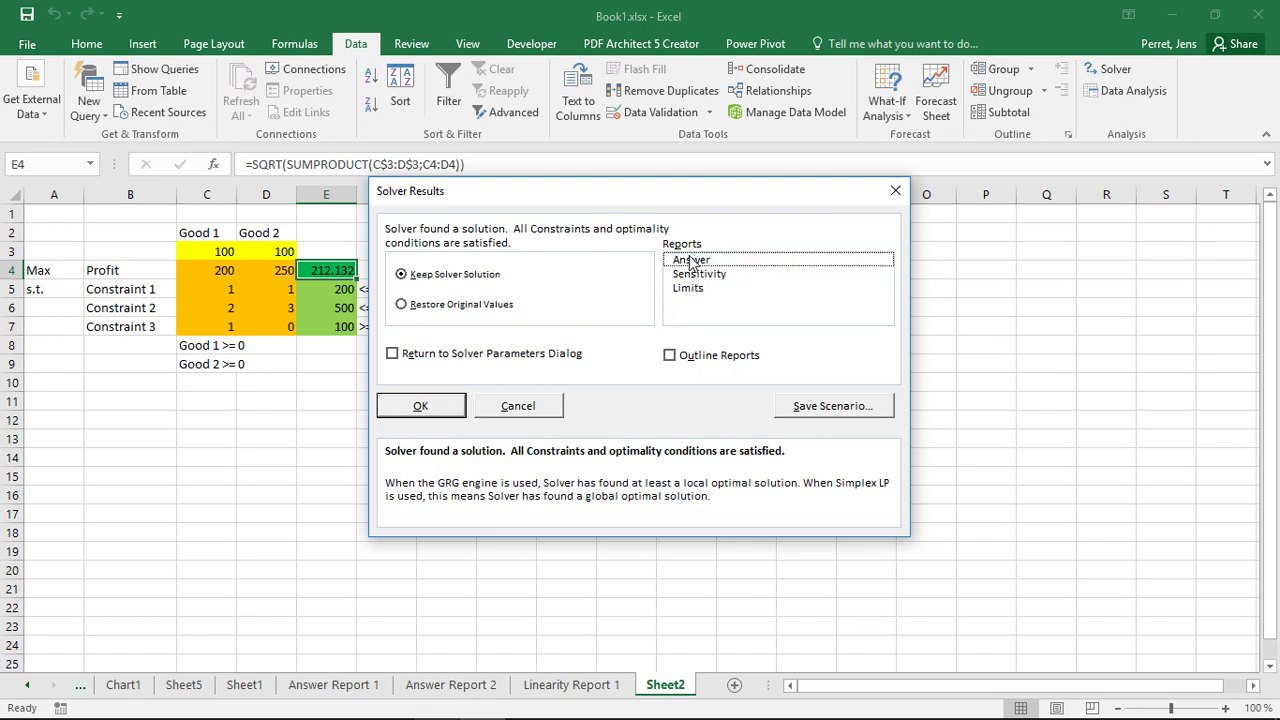
Step: Keep the Solver solution without generating any reports
left_click(453, 406)
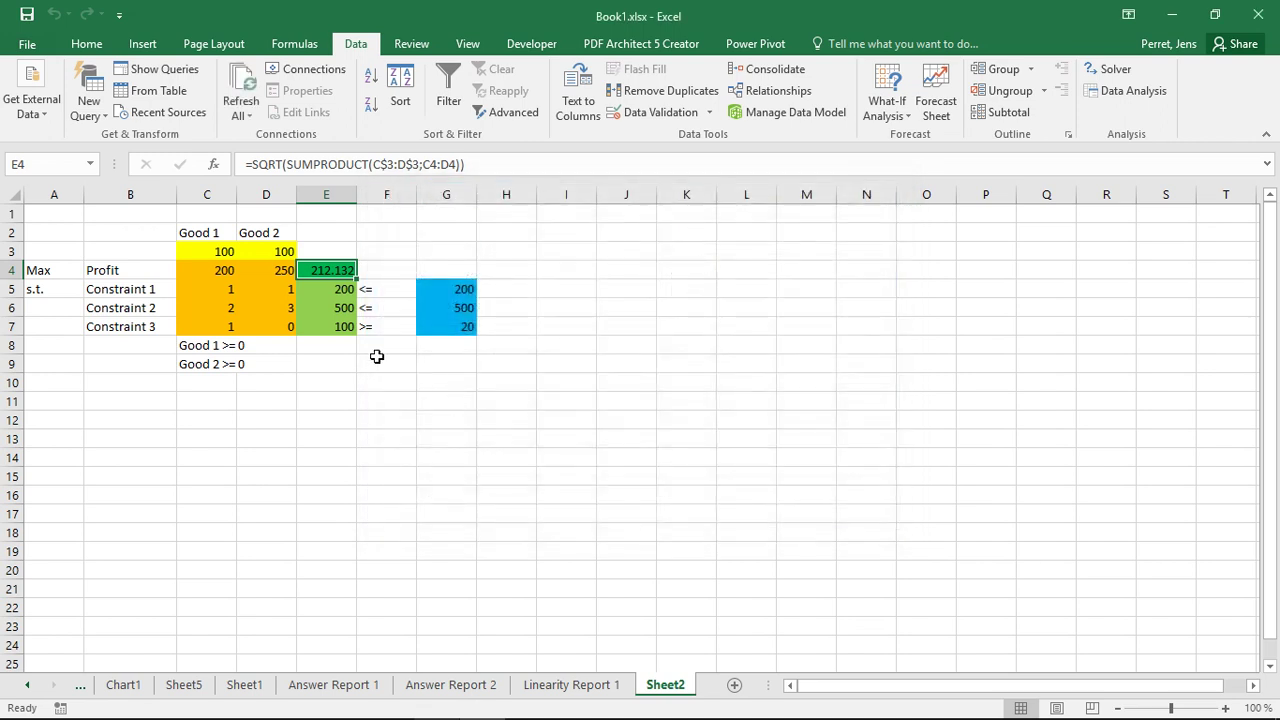
Step: Examine the solved quantities in C3 and D3 and the resulting objective and constraint cells in column E
left_click(241, 257)
left_click(310, 272)
left_click(242, 251)
left_click(334, 274)
left_click(337, 305)
left_click(330, 289)
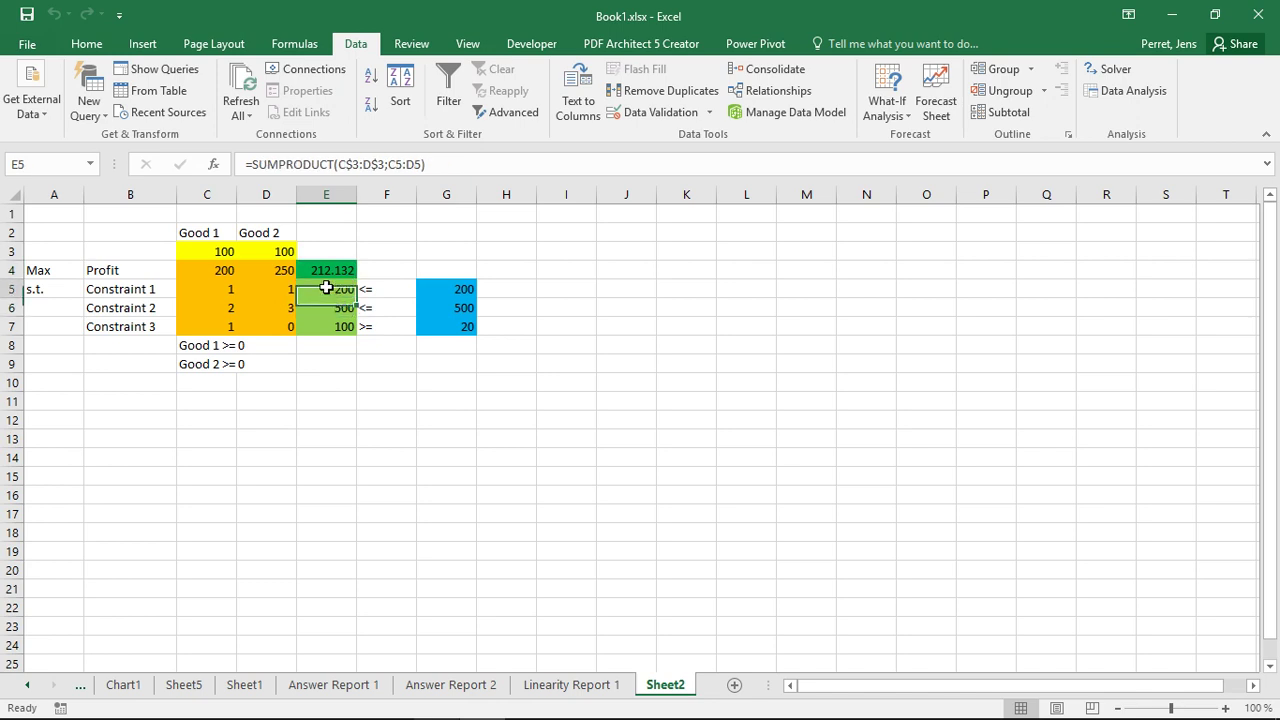
left_click(234, 249)
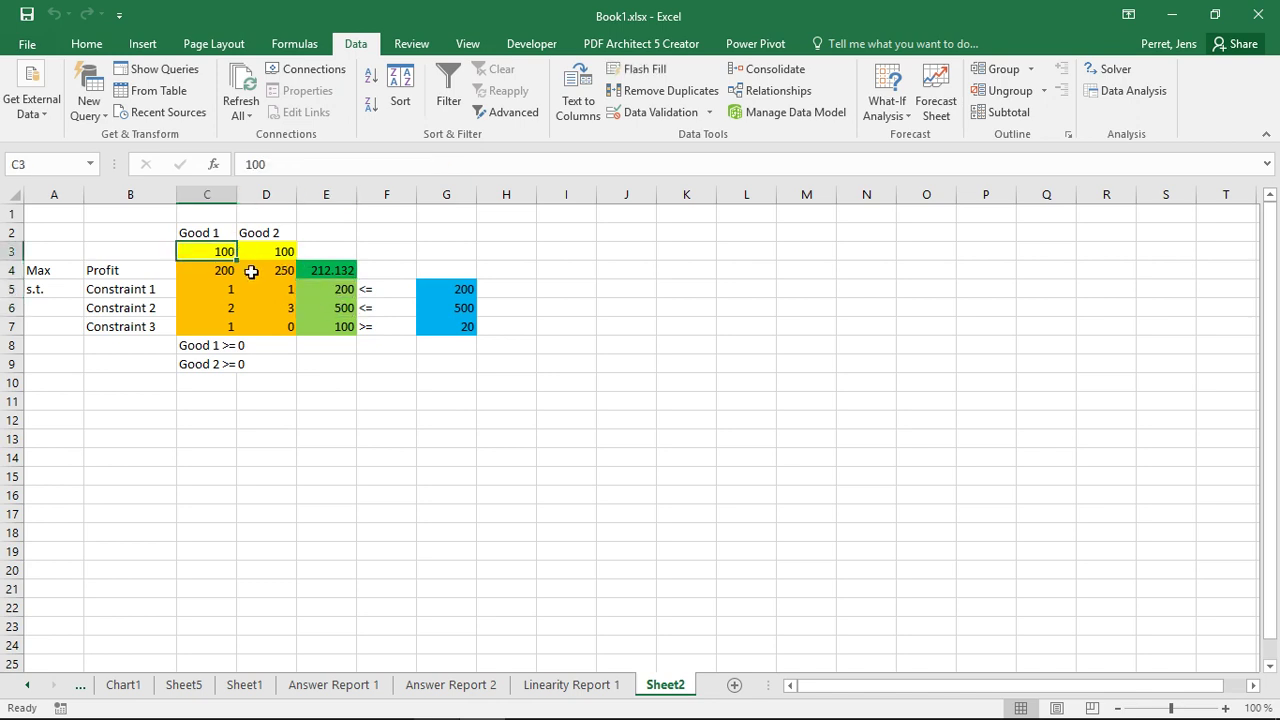
key("Right")
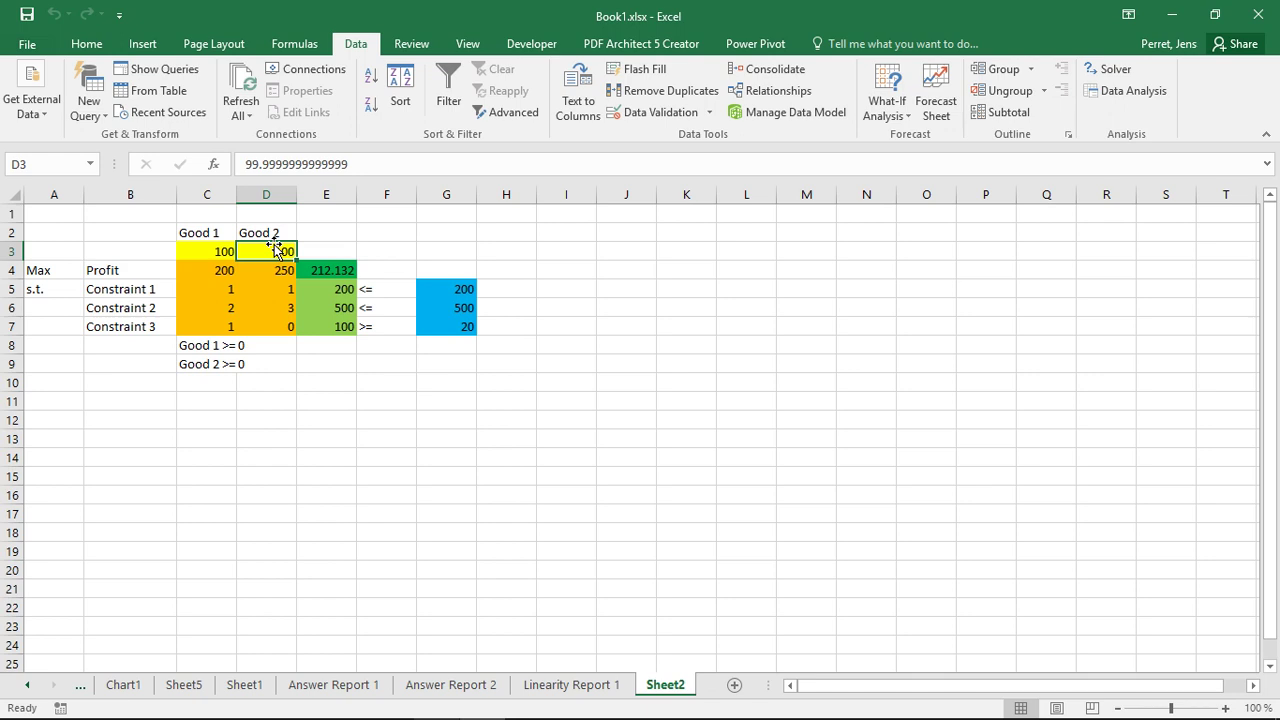
left_click(218, 250)
left_click(271, 251)
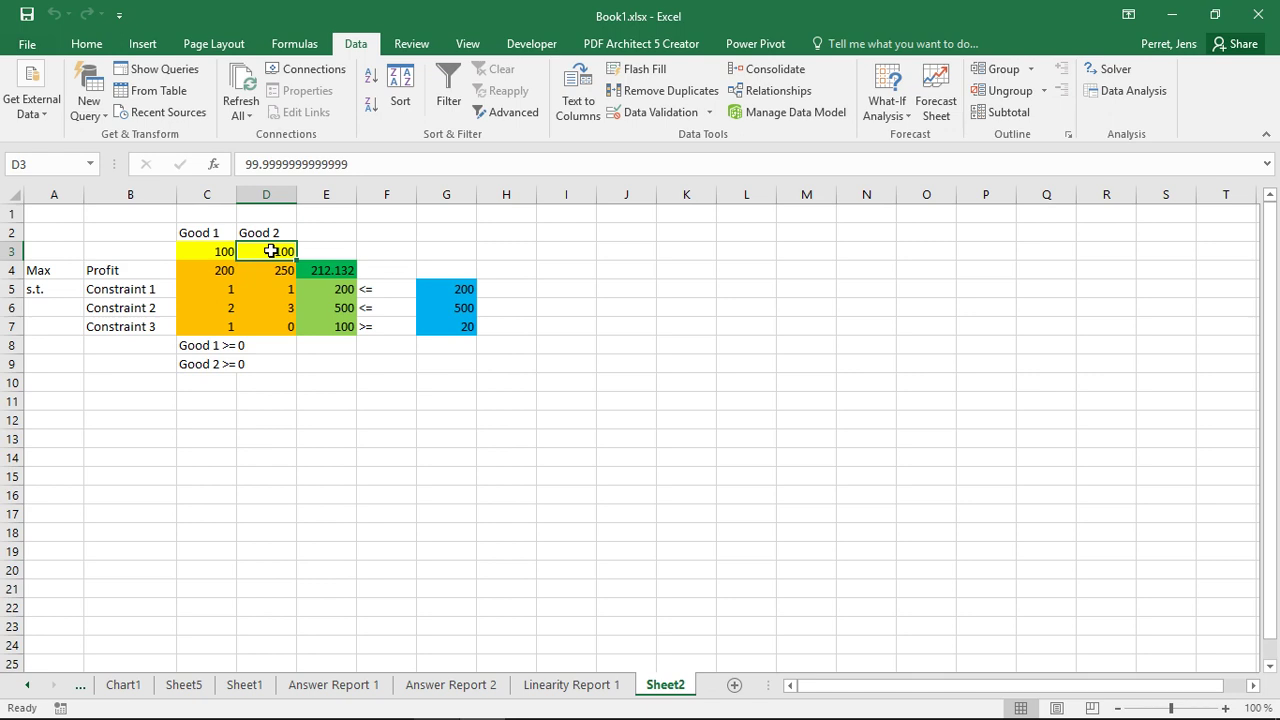